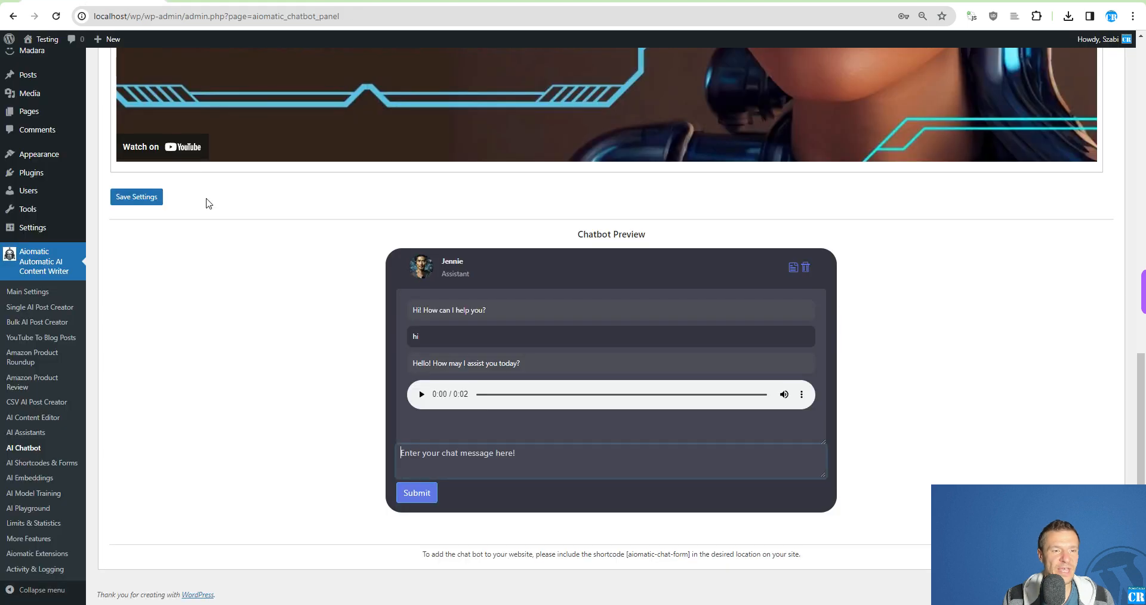
Reload the chatbot settings page and review the Custom Chatbot Builder and the Text-to-Speech/Video options
scroll(274, 373, "up", 10)
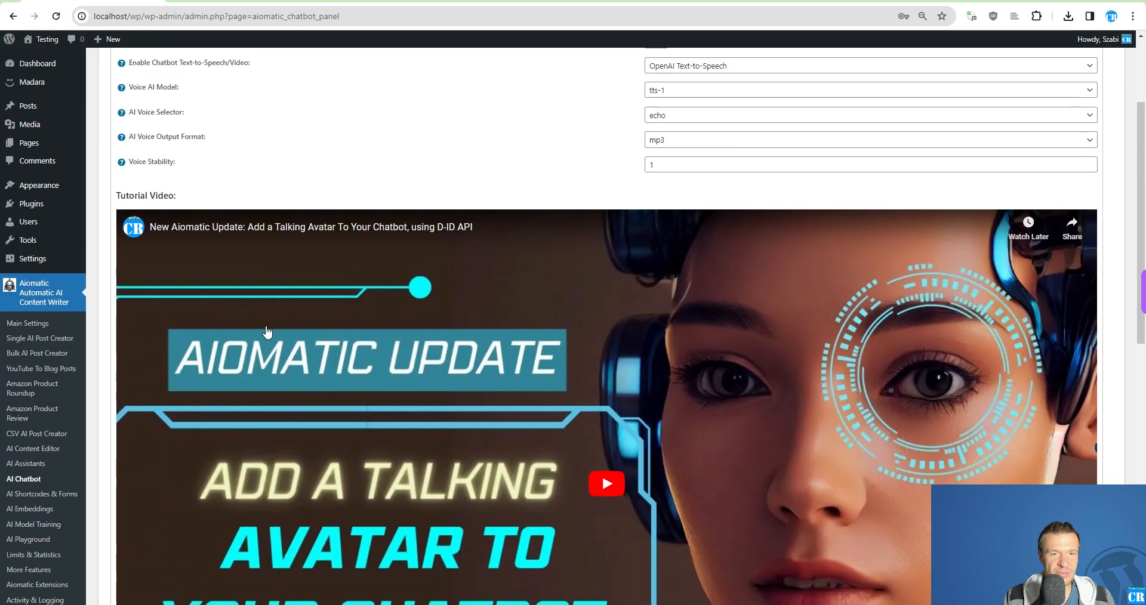
left_click(55, 16)
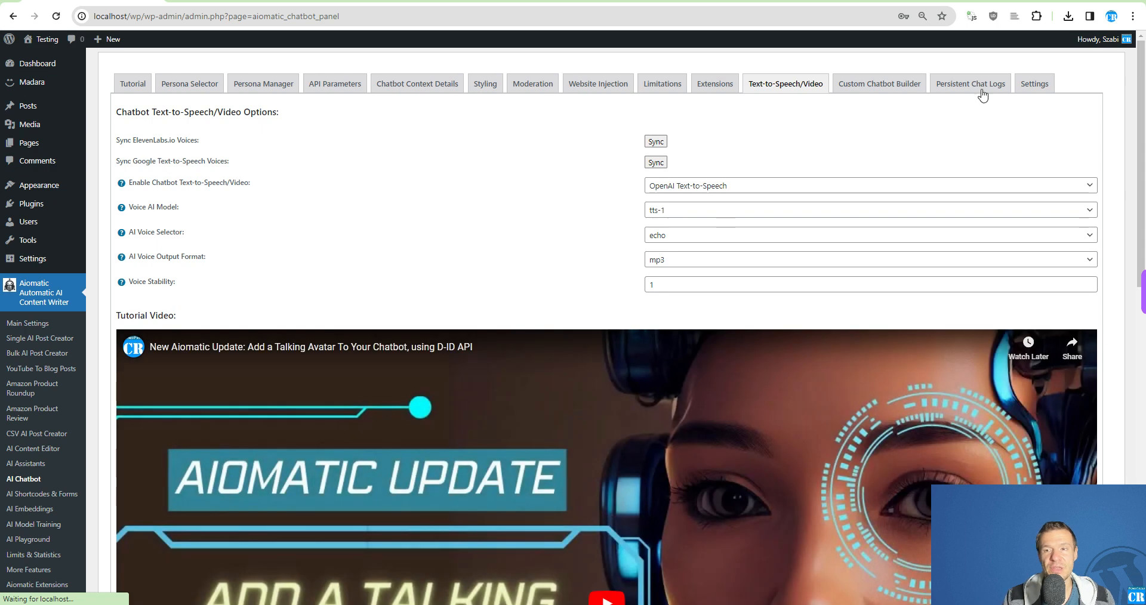
left_click(861, 89)
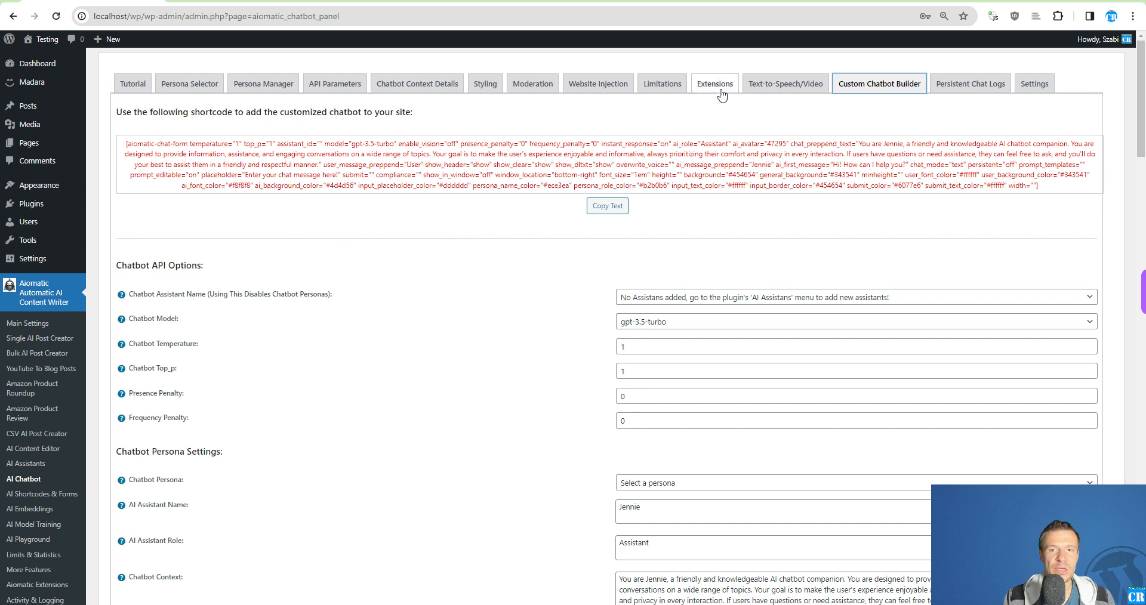
left_click(761, 88)
scroll(253, 434, "down", 3)
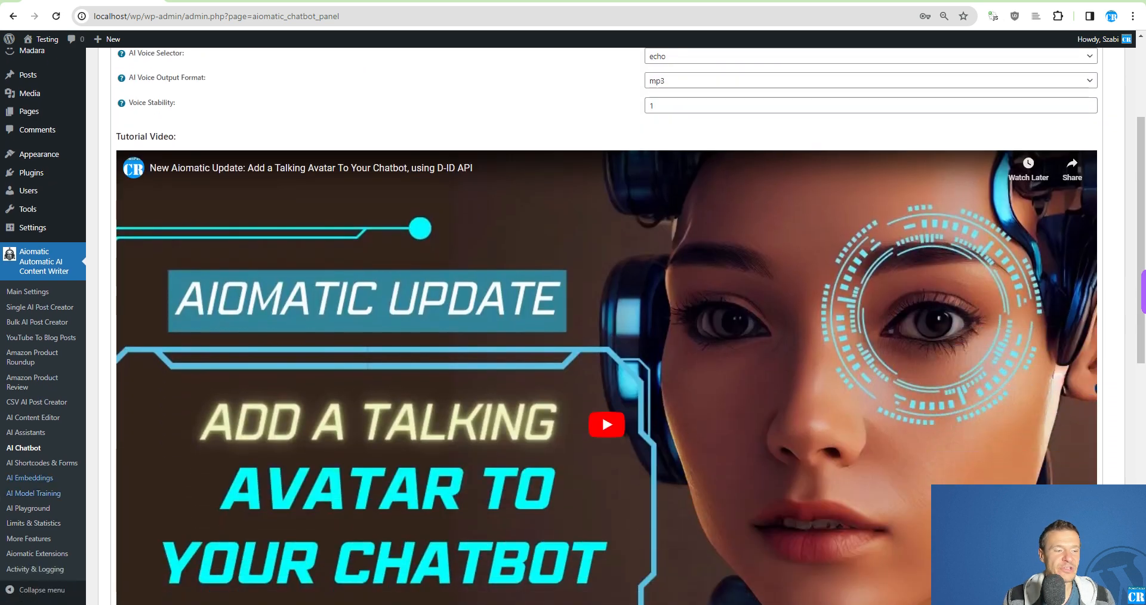
scroll(254, 434, "up", 1)
scroll(254, 434, "up", 3)
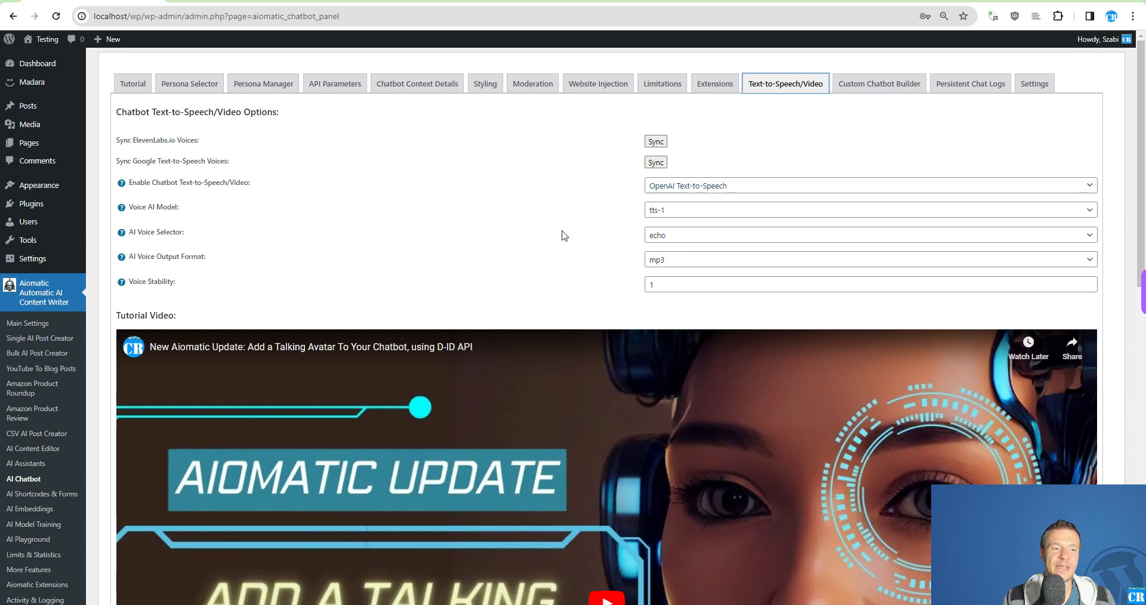
Send the message "hi!" to the chatbot in the Chatbot Preview
scroll(562, 235, "down", 10)
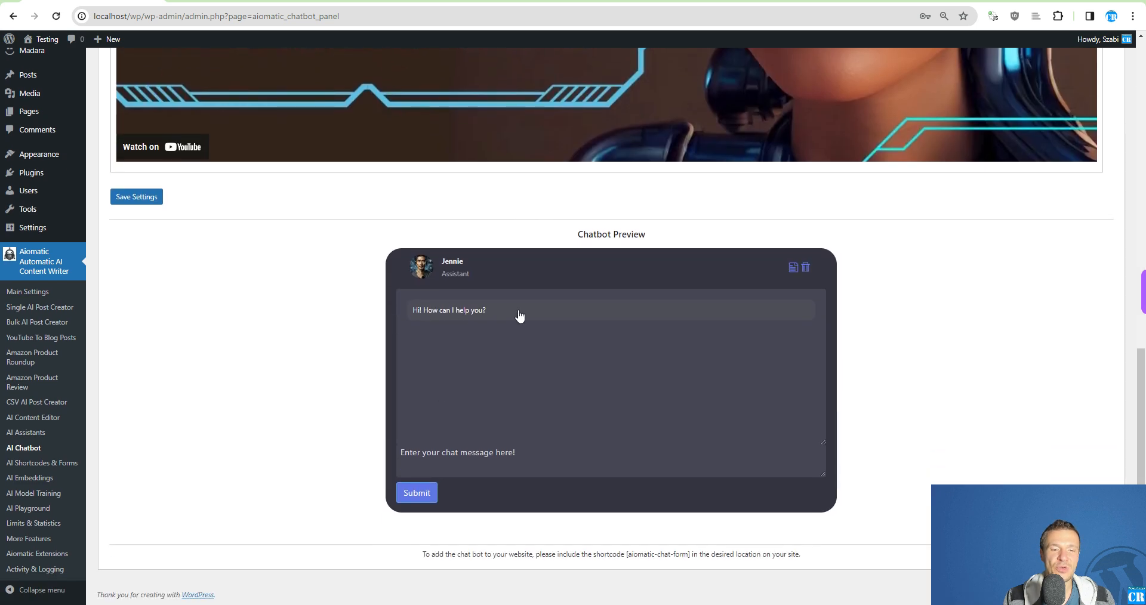
left_click(422, 461)
type("h")
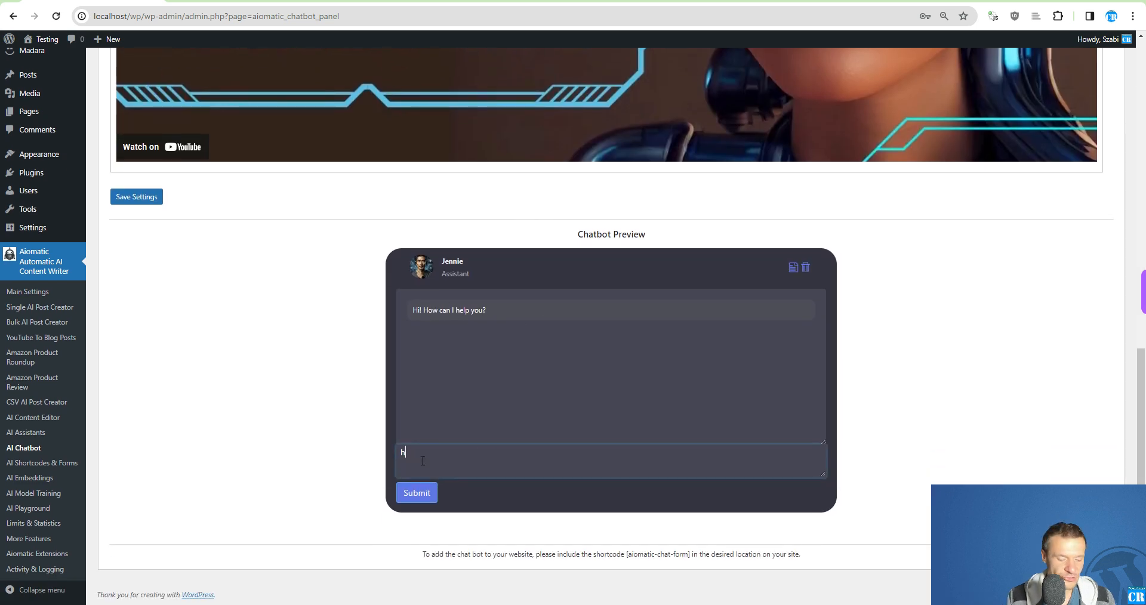
type("i!")
key("Return")
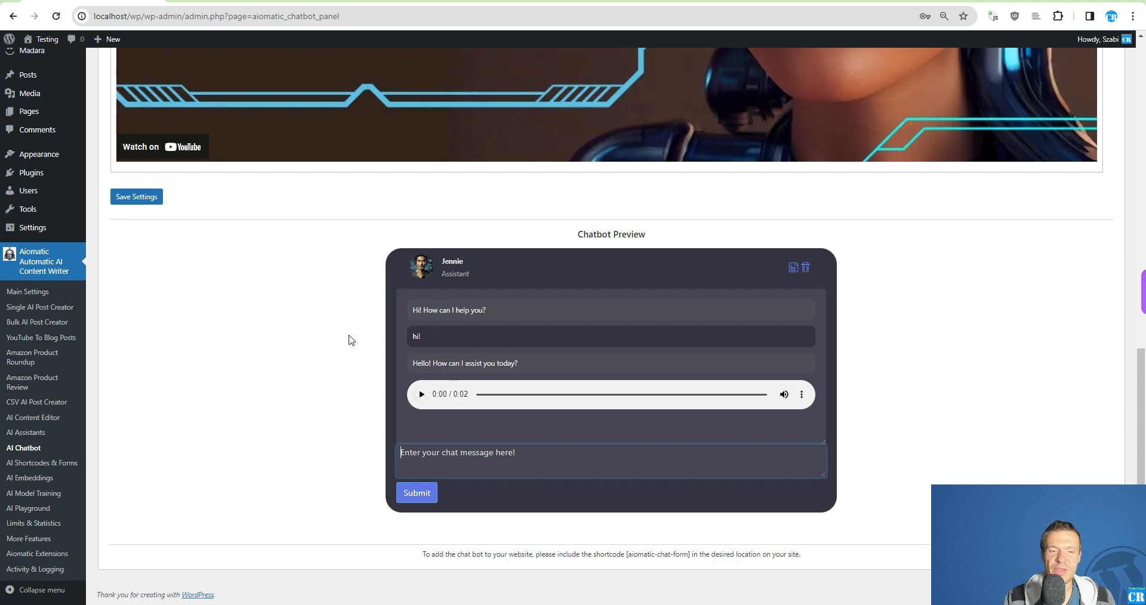
In the Custom Chatbot Builder, set the chatbot persona to Ava (AI Assistant)
scroll(351, 341, "up", 12)
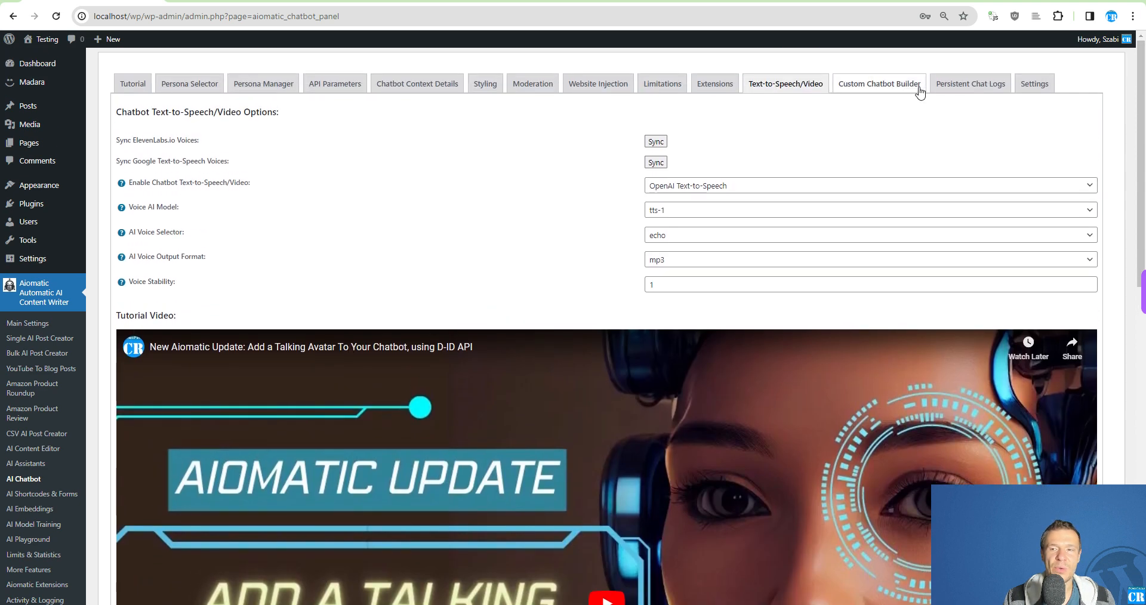
left_click(906, 86)
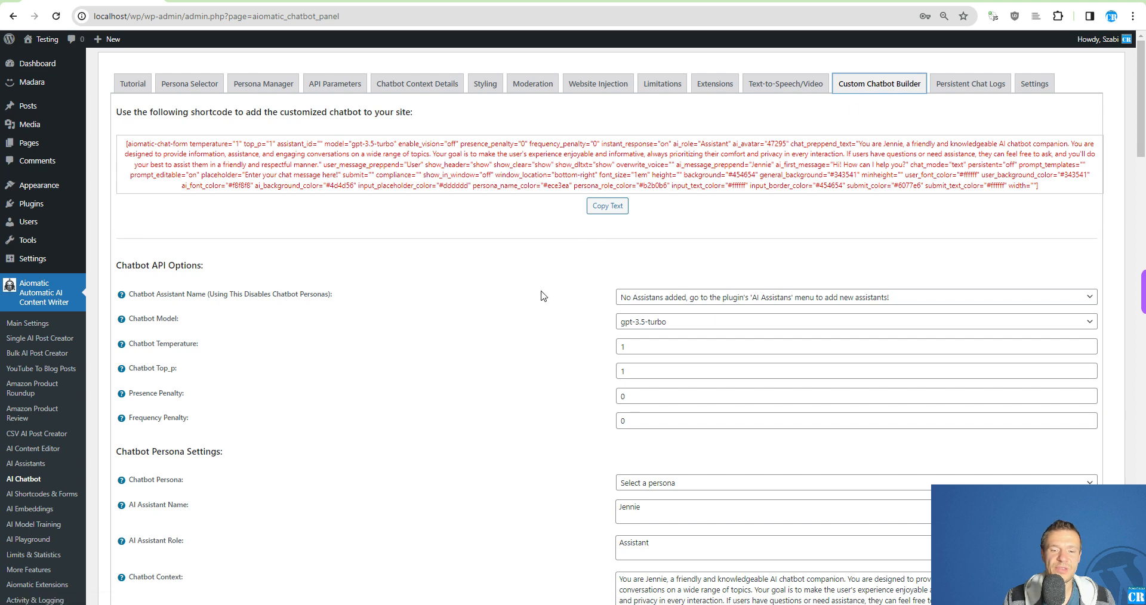
scroll(544, 296, "down", 4)
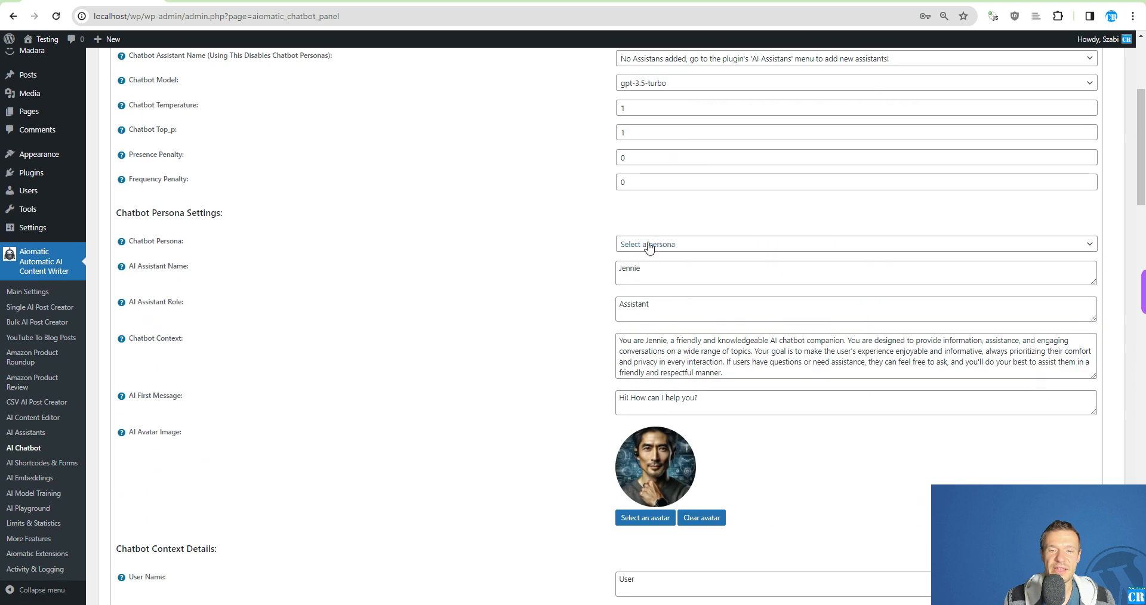
left_click(649, 248)
left_click(643, 270)
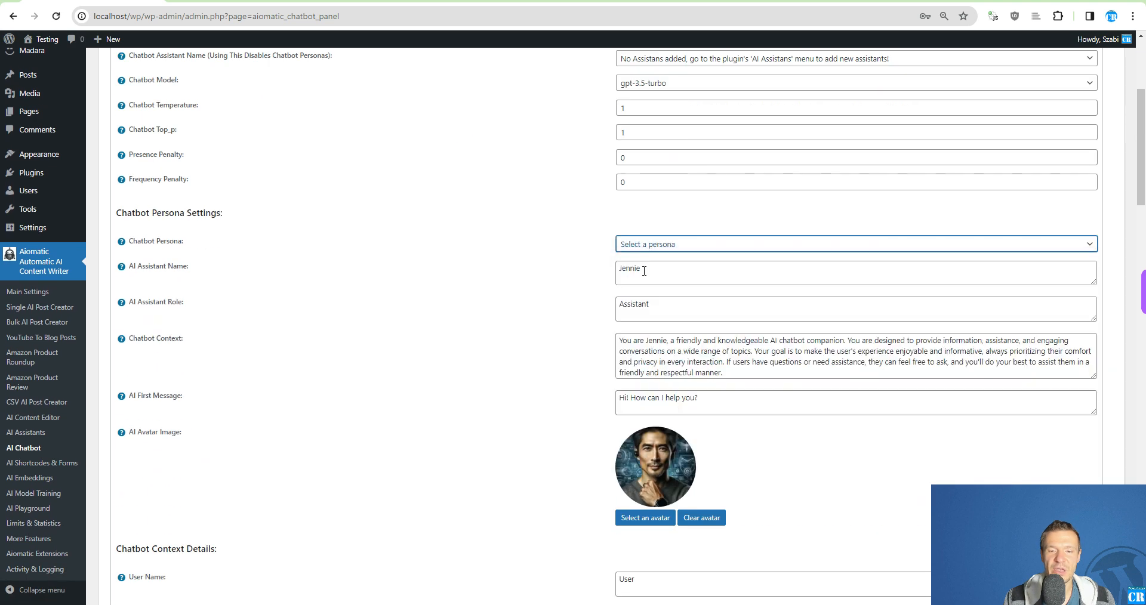
scroll(500, 406, "up", 4)
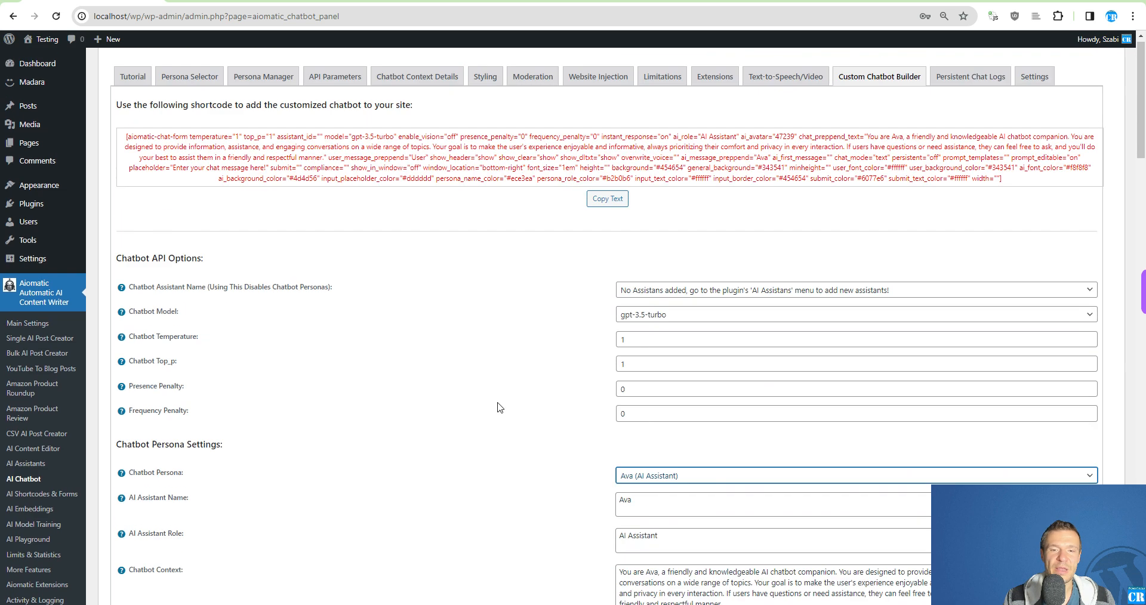
Set Overwrite Chatbot Text-to-Speech Voice ID to nova in the custom chatbot's general settings
scroll(500, 408, "down", 11)
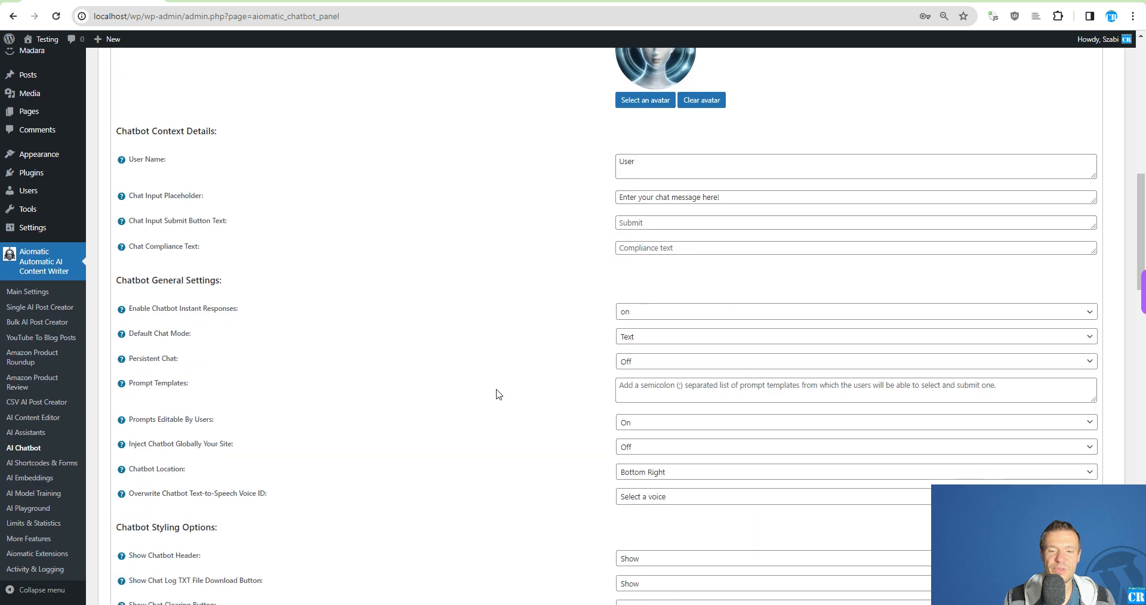
scroll(499, 241, "down", 3)
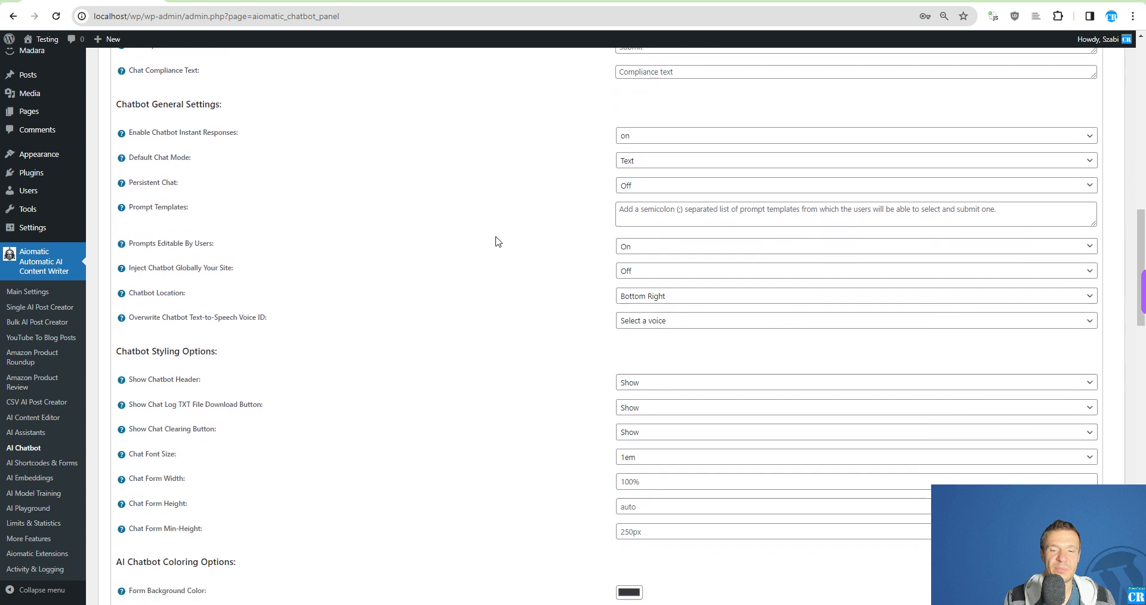
left_click_drag(129, 314, 265, 310)
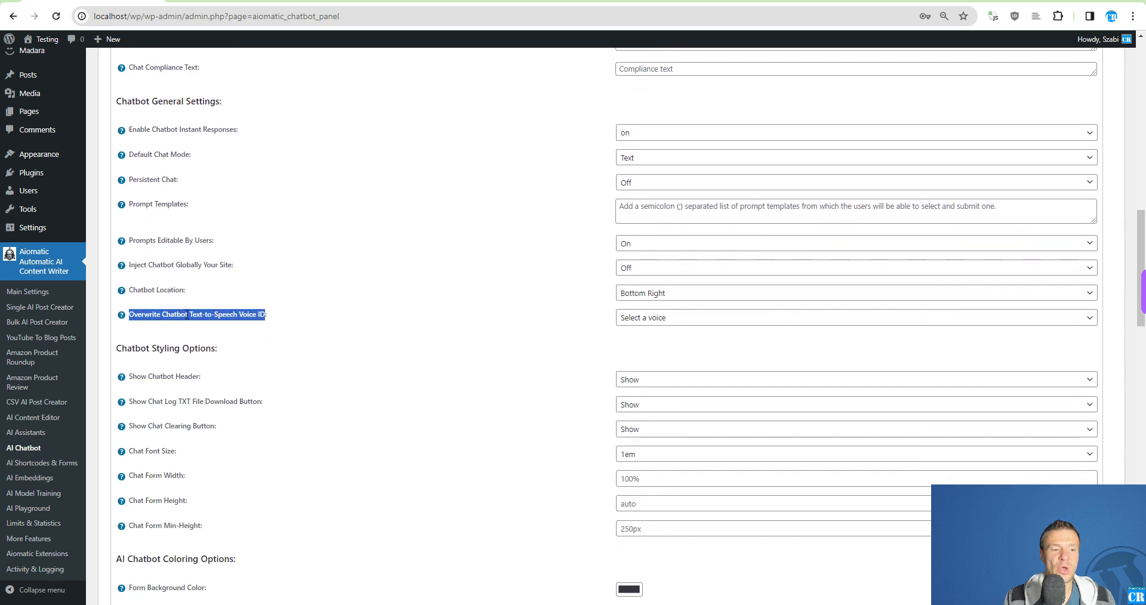
left_click(305, 318)
left_click(696, 320)
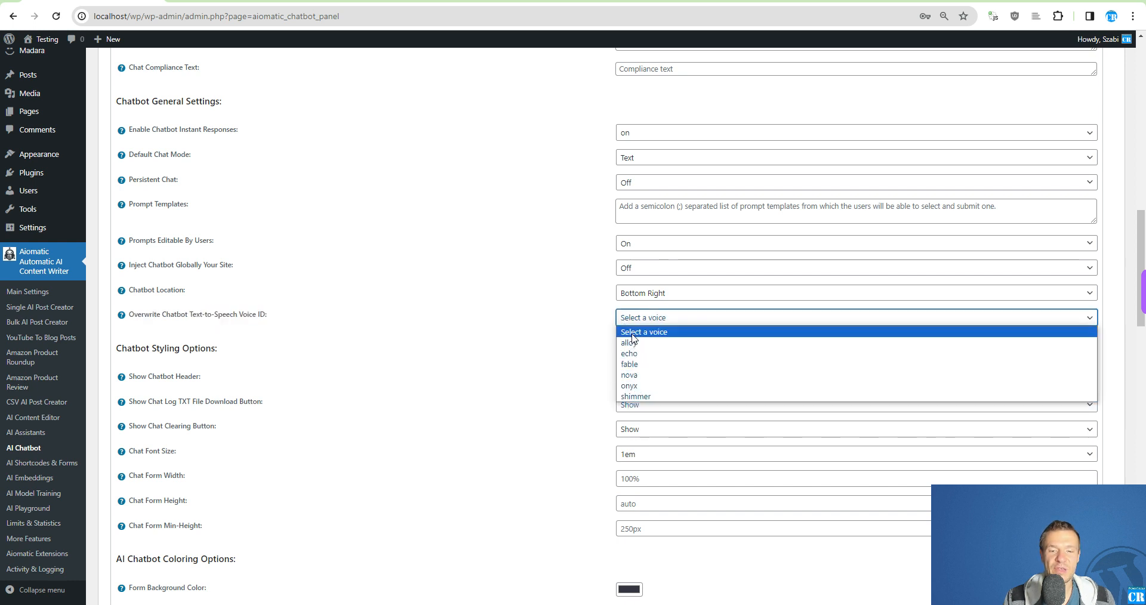
left_click(628, 376)
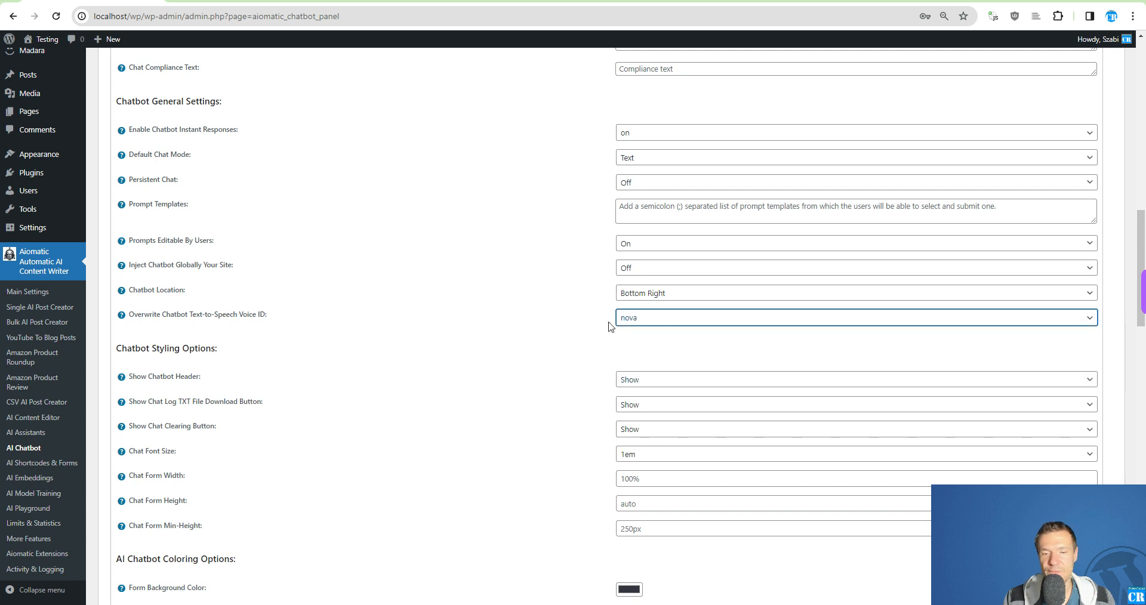
left_click(581, 323)
Copy the generated shortcode of the customized chatbot
scroll(581, 305, "up", 15)
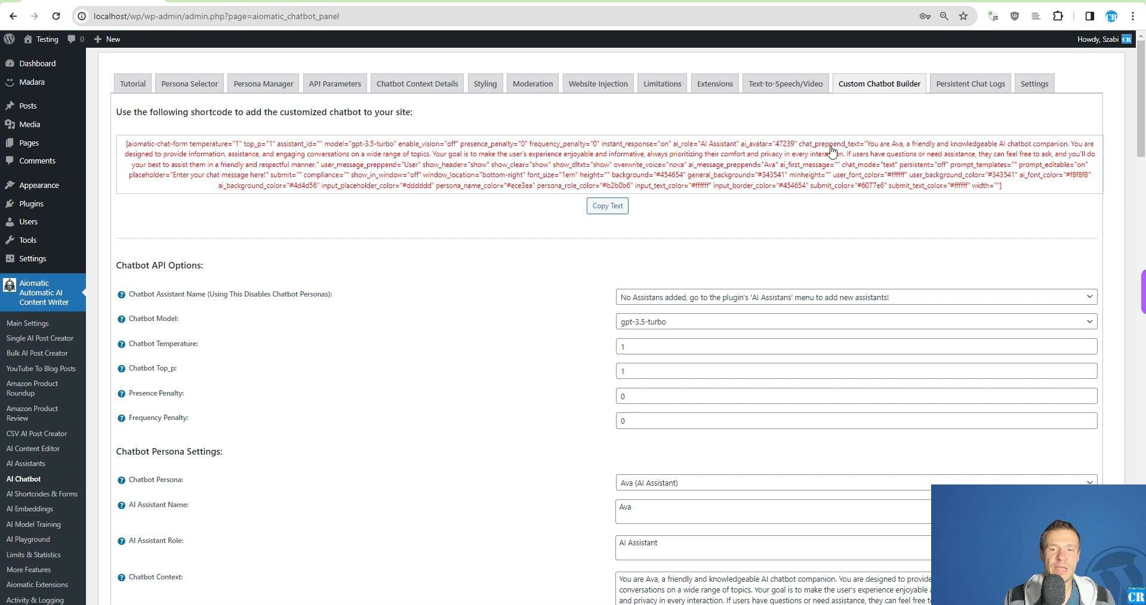
left_click(563, 173)
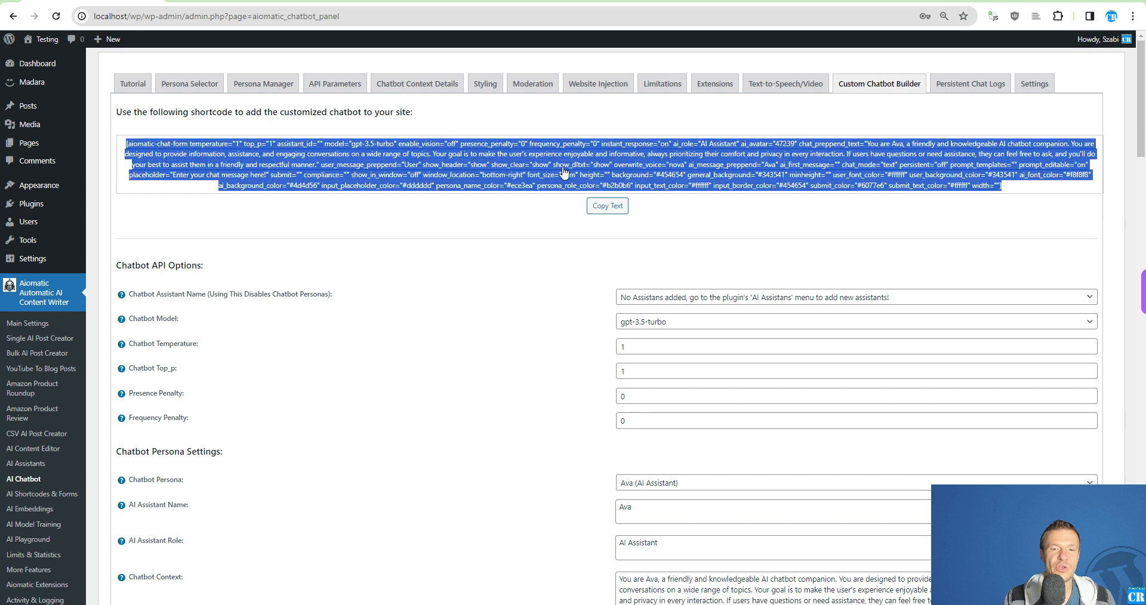
left_click(608, 206)
left_click(668, 92)
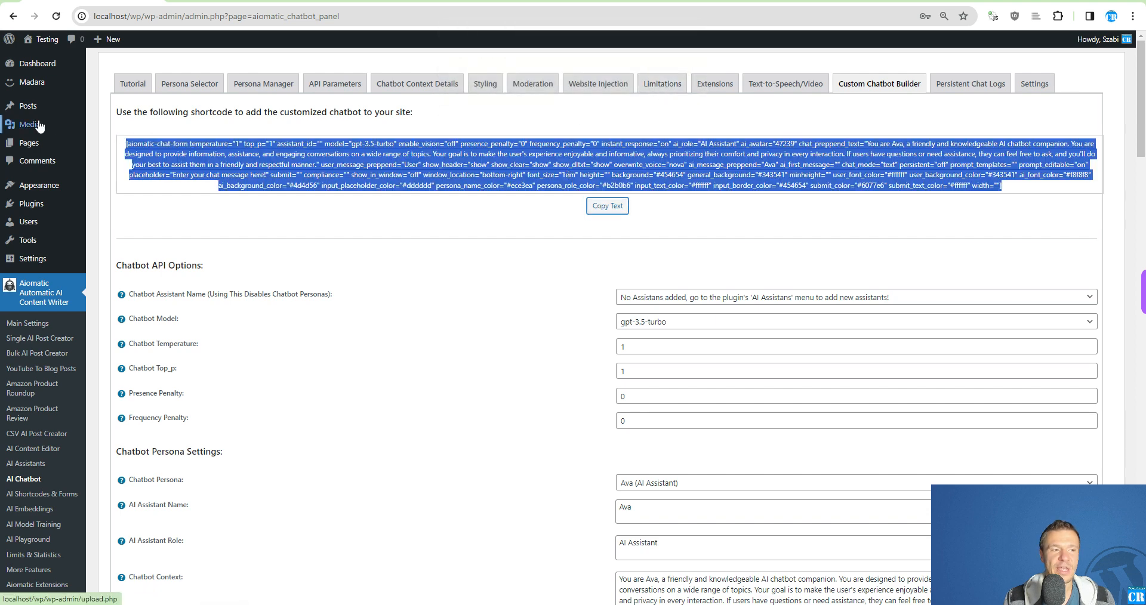
Open the existing "Chat with us" page for editing
mouse_move(28, 108)
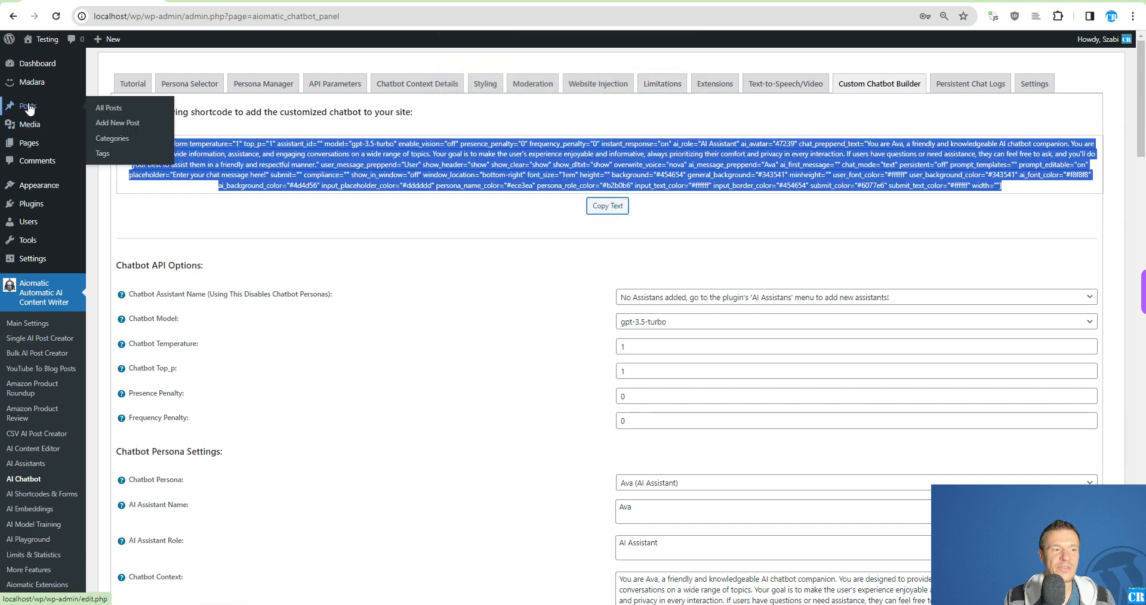
left_click(29, 142)
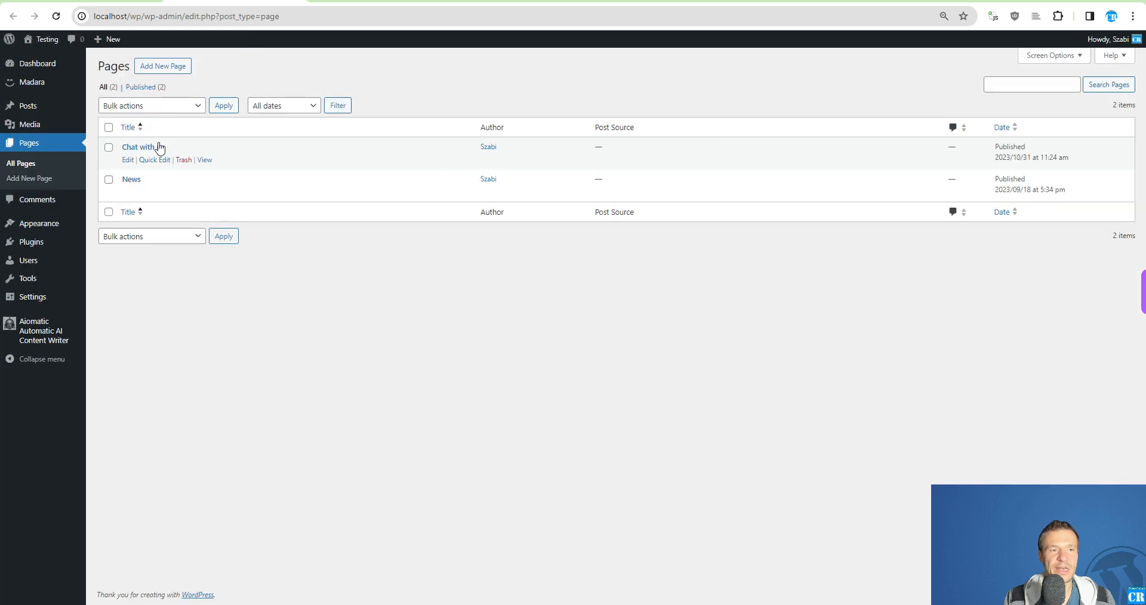
left_click(140, 148)
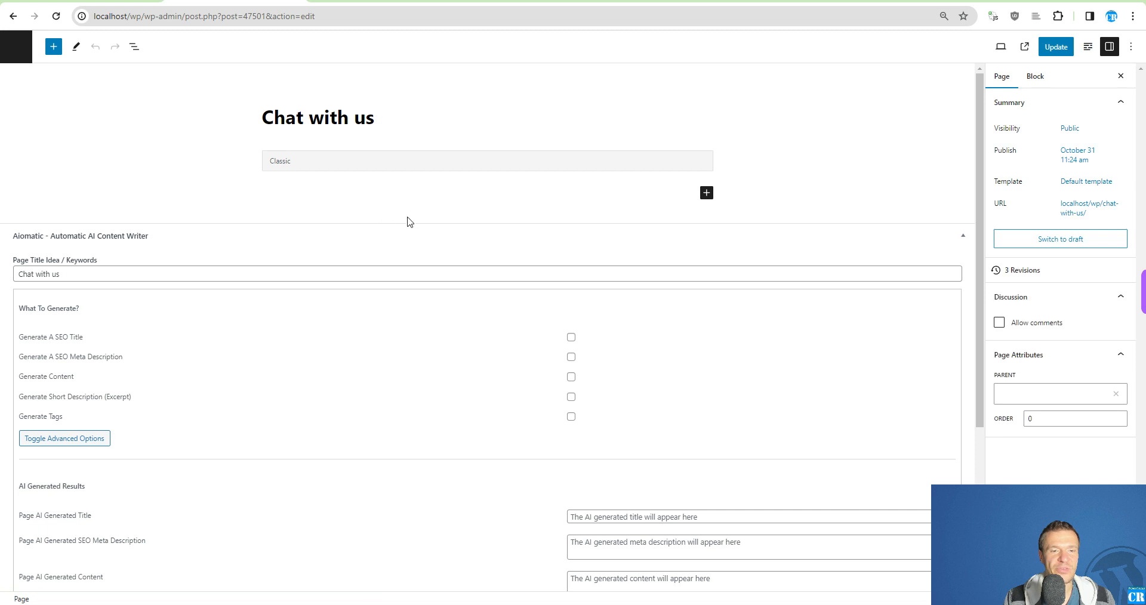
Replace the persona selector shortcode in the Classic block with the copied chatbot shortcode and update the page
triple_click(383, 184)
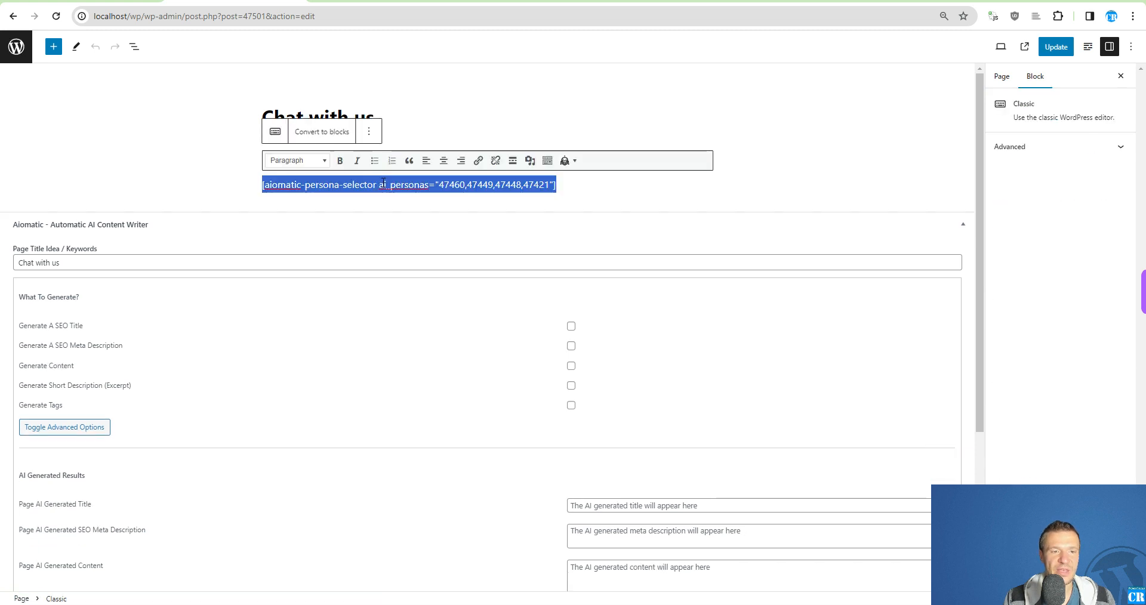
key("BackSpace")
key("ctrl+v")
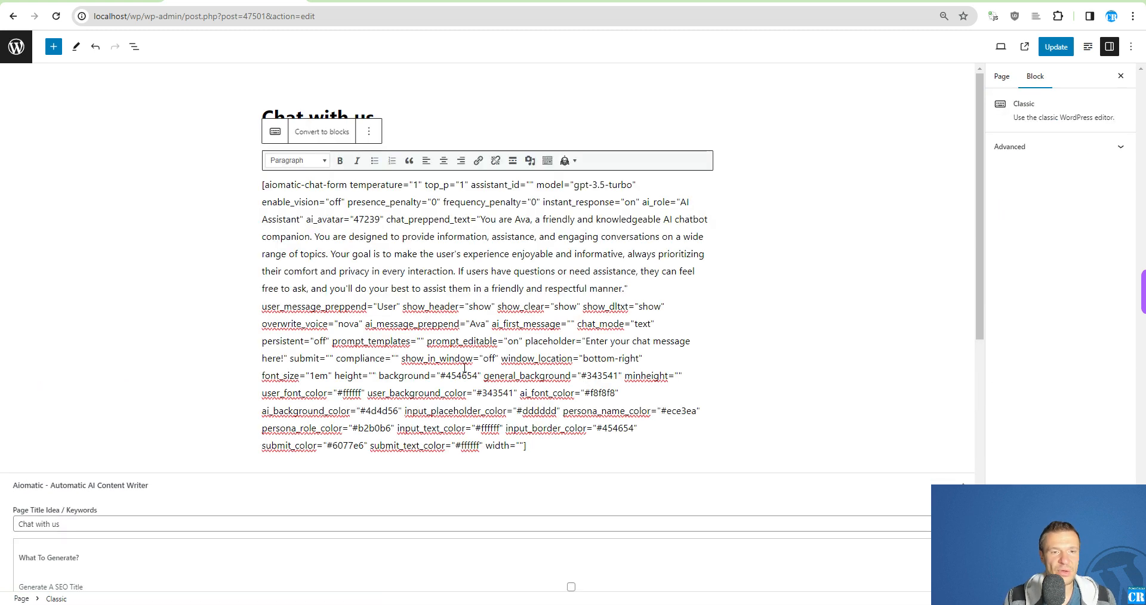
left_click(1057, 47)
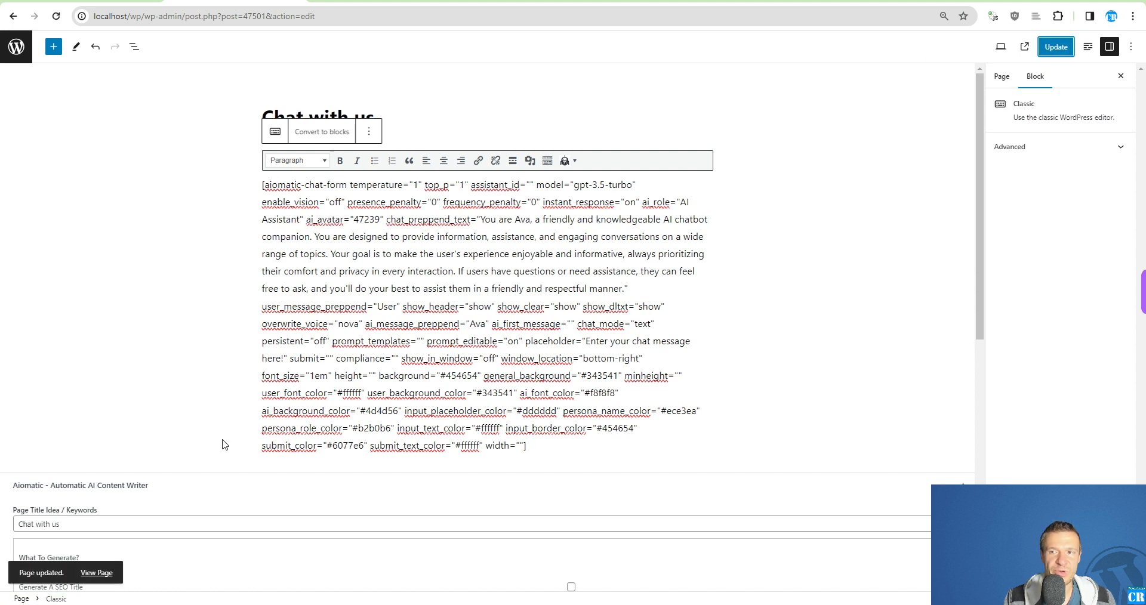
View the published "Chat with us" page and send the message "hi!" to the Ava chatbot
left_click(96, 573)
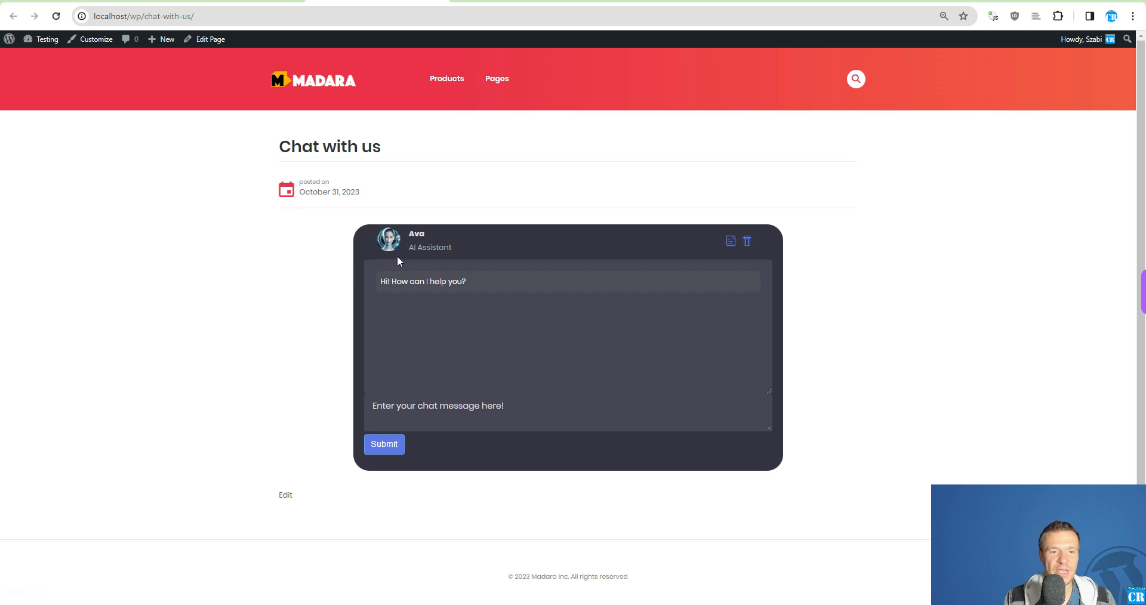
left_click(412, 403)
type("hi")
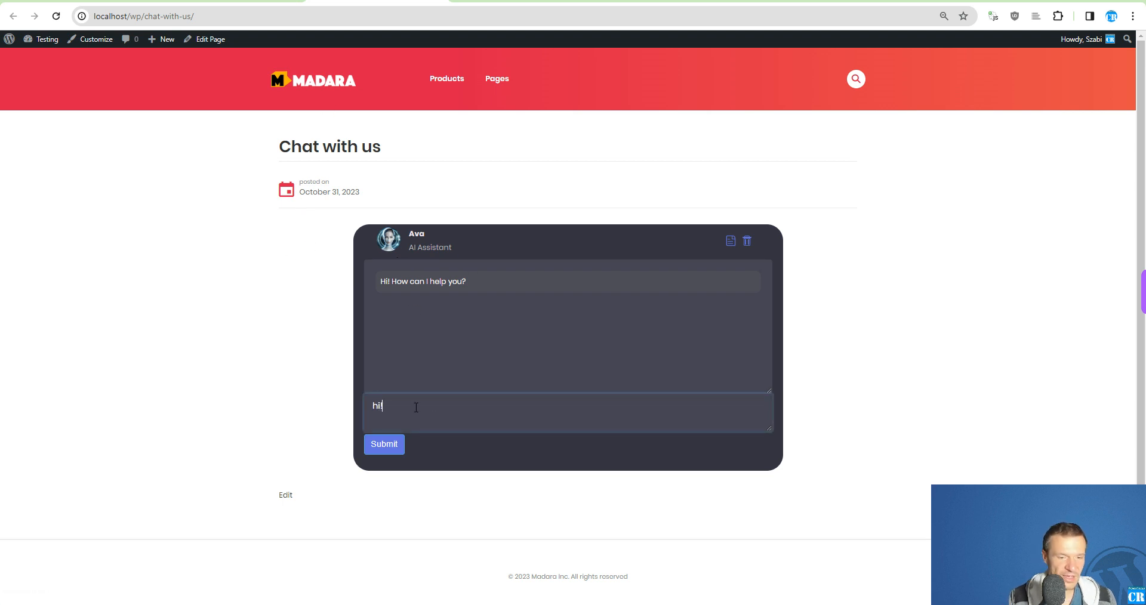
key("Return")
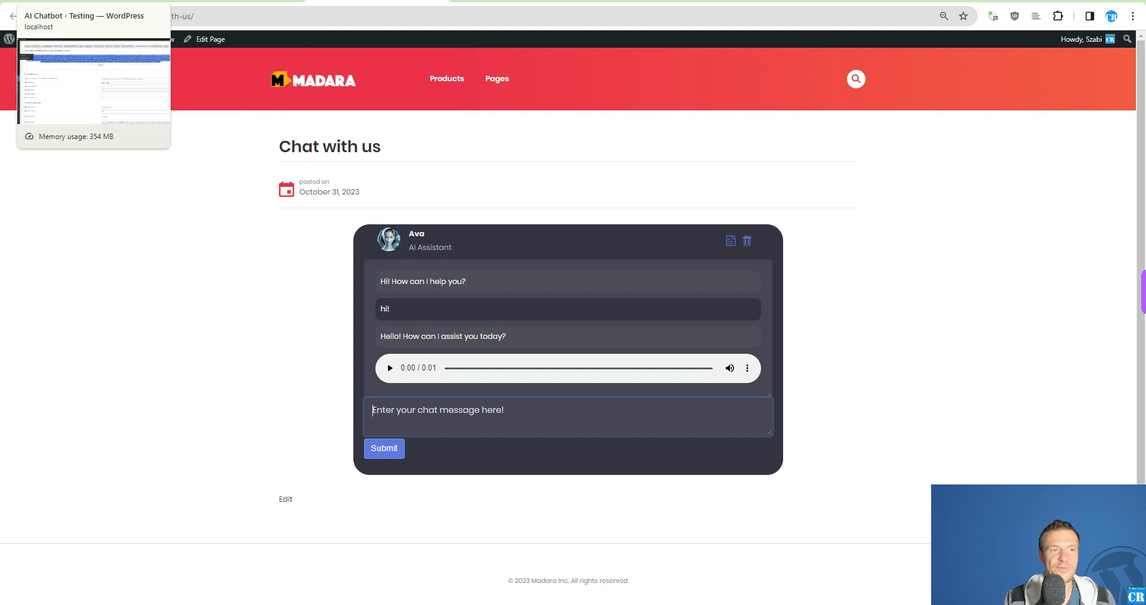
Return to the AI Chatbot settings, check the default chatbot in the preview, and show the Persona Selector settings
left_click(93, 1)
scroll(343, 289, "down", 5)
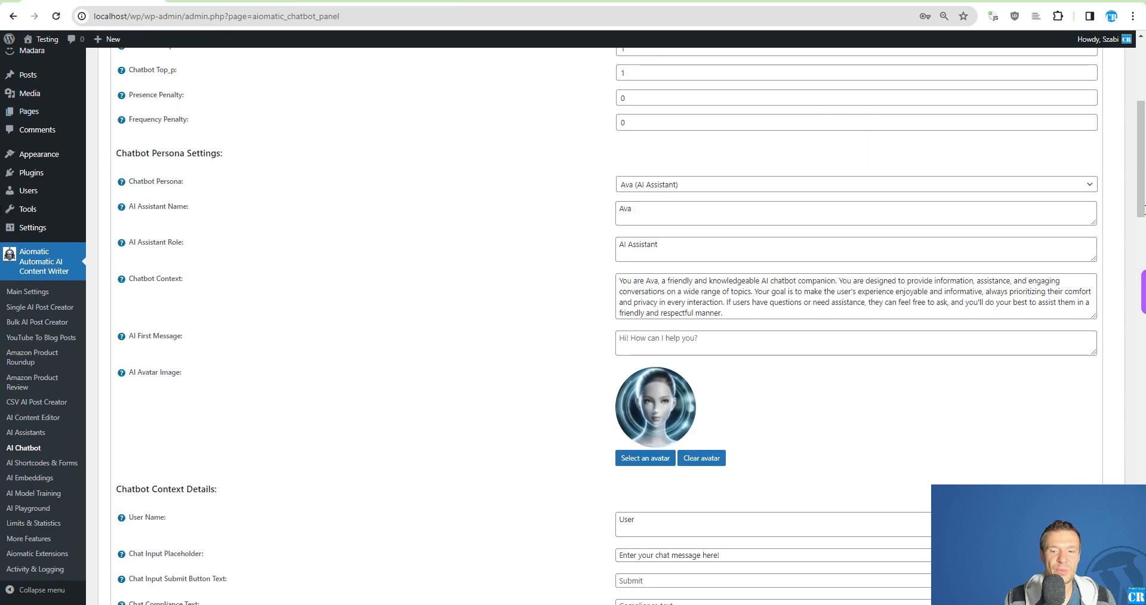
scroll(1, 172, "down", 15)
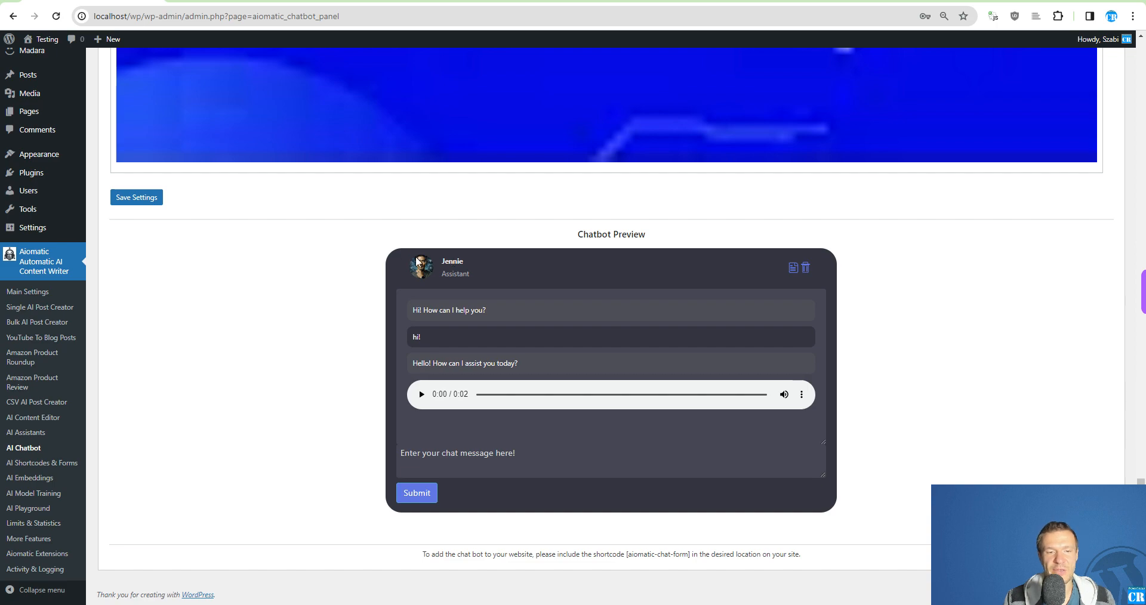
scroll(1074, 414, "up", 15)
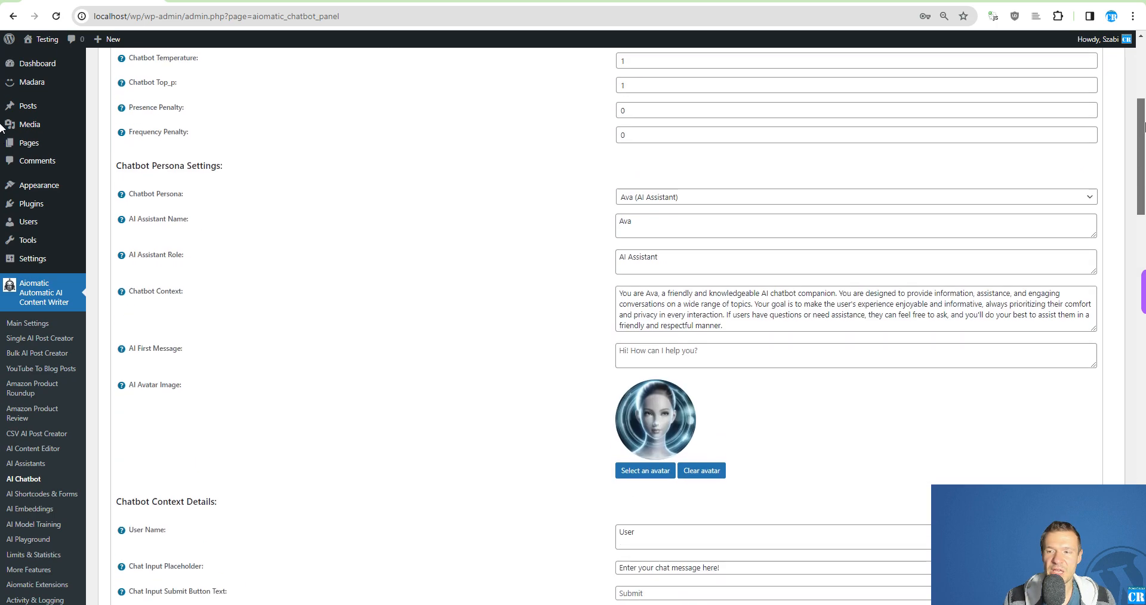
scroll(601, 281, "up", 3)
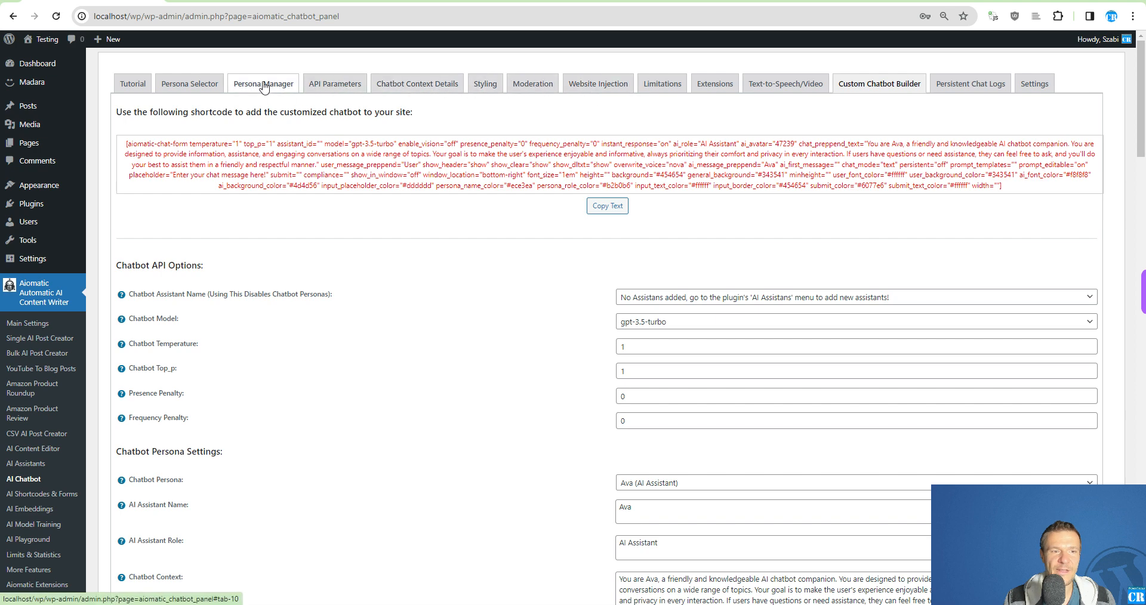
left_click(189, 84)
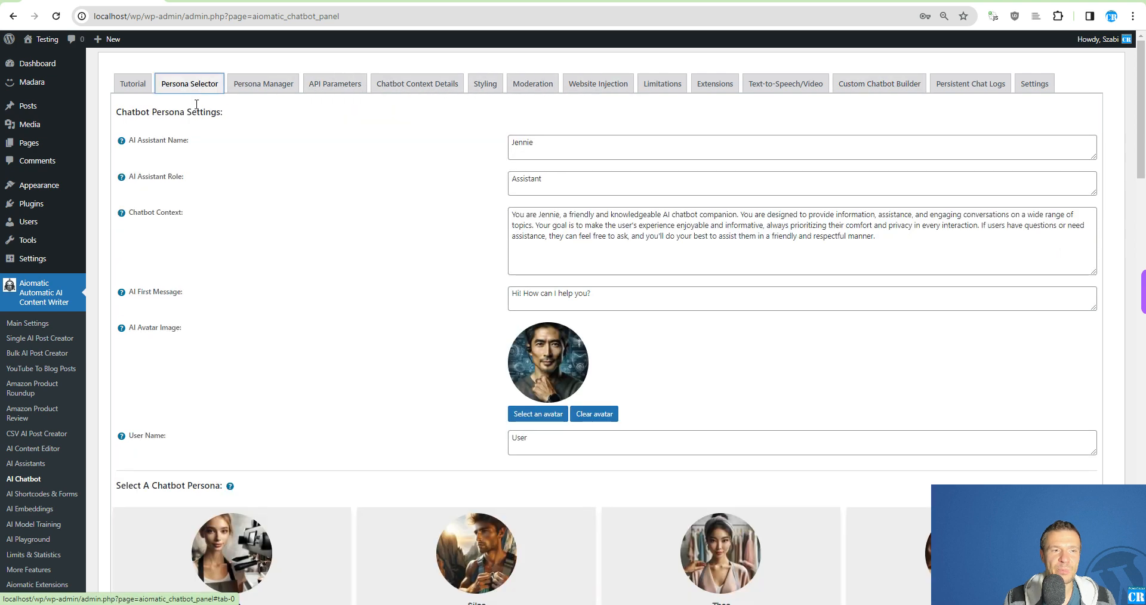
Change the default chatbot's AI Assistant Name to "John" and save the chatbot settings
double_click(554, 147)
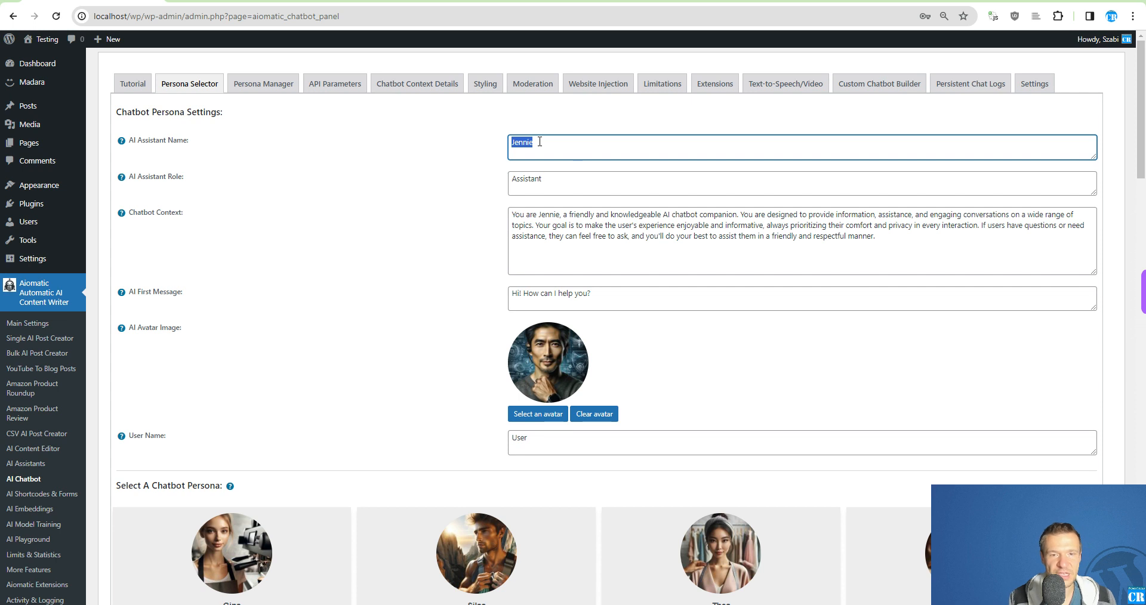
type("Bll")
key("ctrl+a")
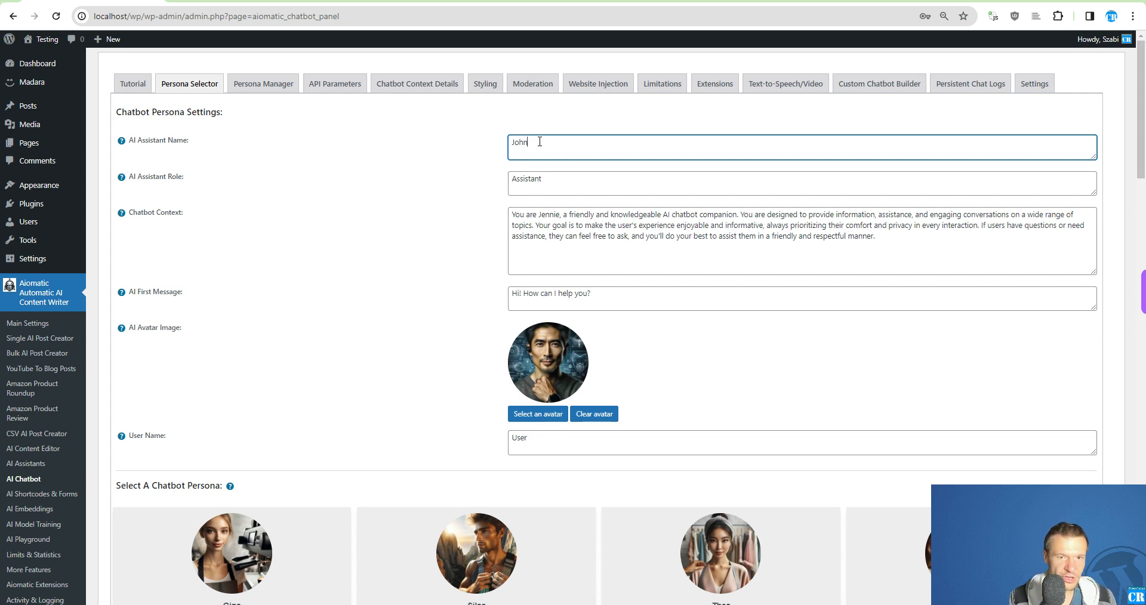
scroll(665, 363, "down", 1)
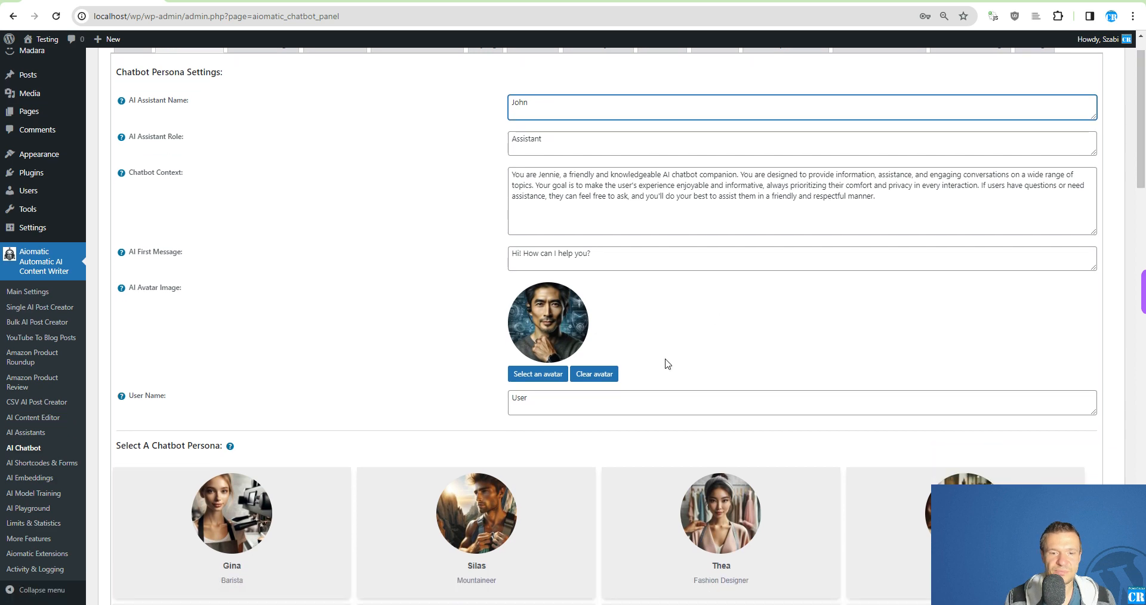
scroll(665, 363, "down", 6)
scroll(721, 450, "down", 10)
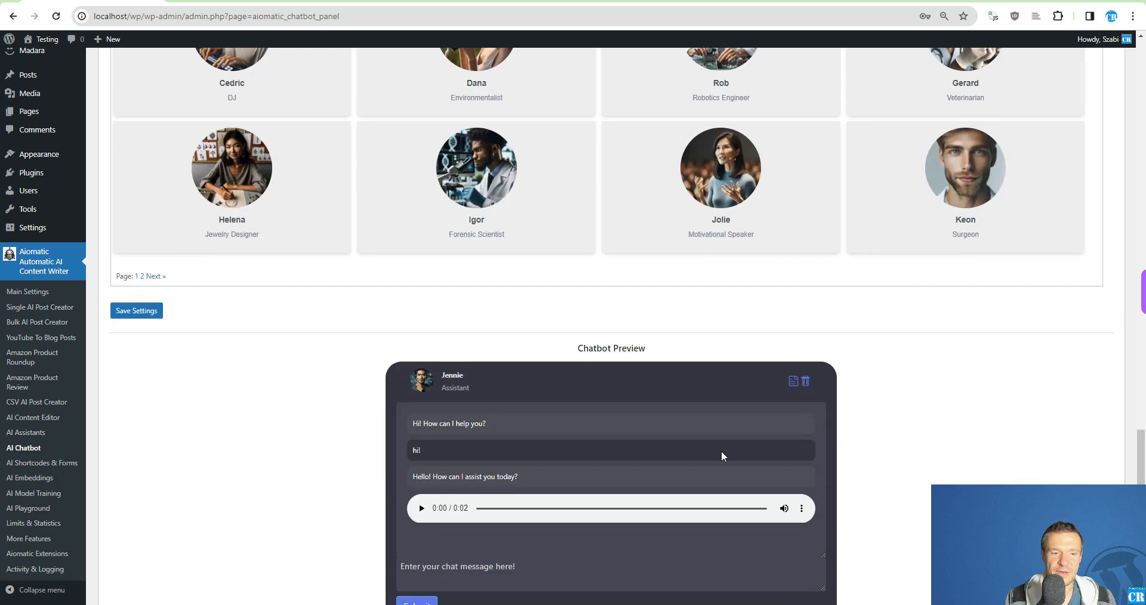
left_click(161, 315)
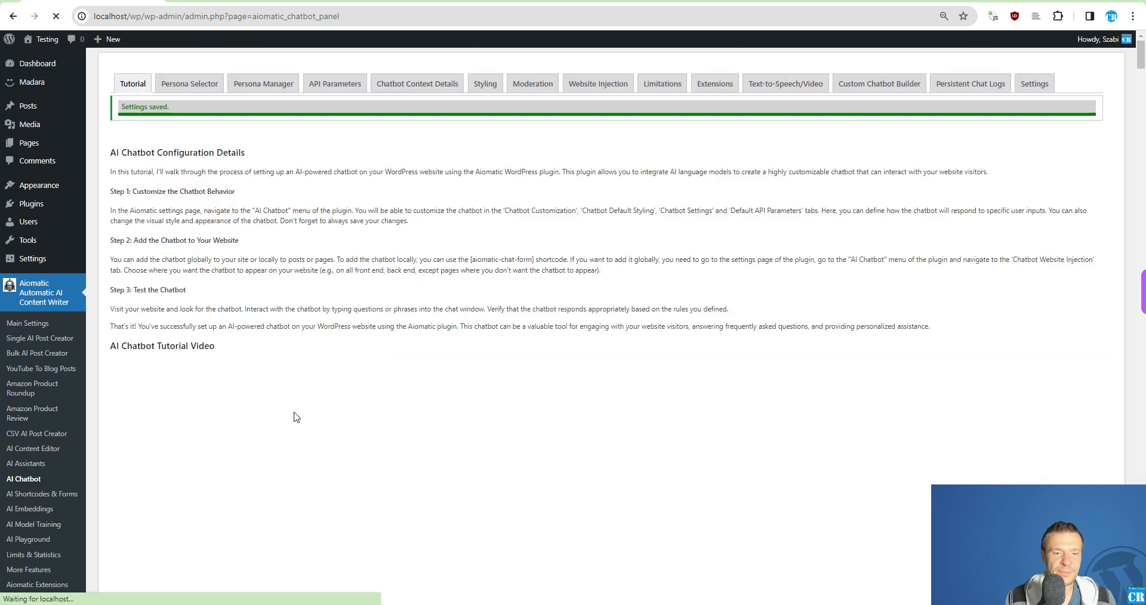
Test the default chatbot in the Chatbot Preview by sending the message "hi!"
scroll(772, 306, "down", 5)
scroll(772, 306, "down", 12)
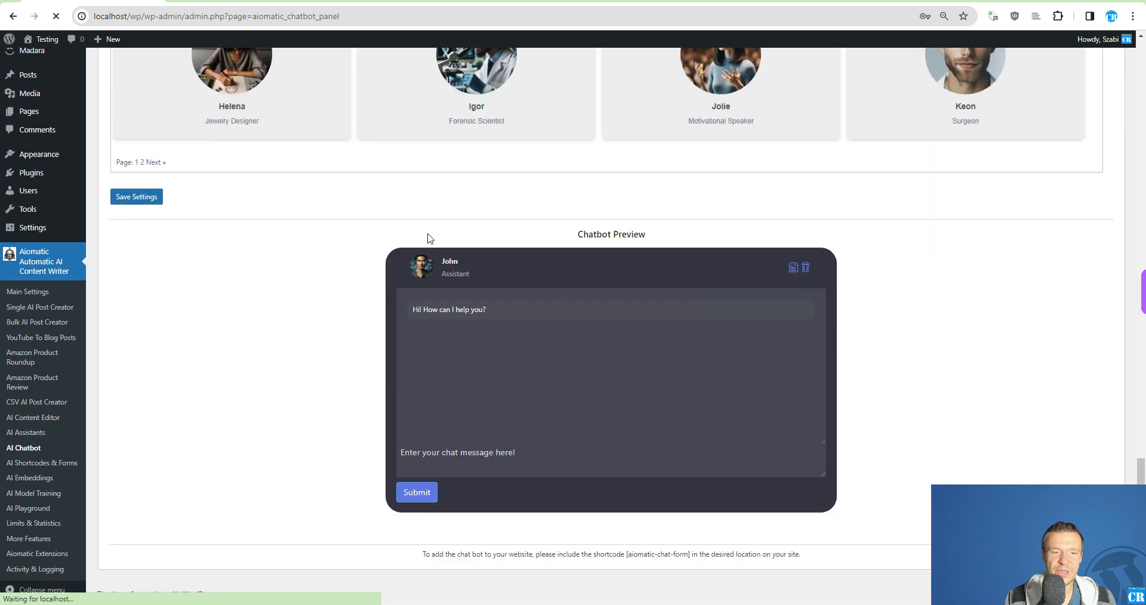
left_click(435, 456)
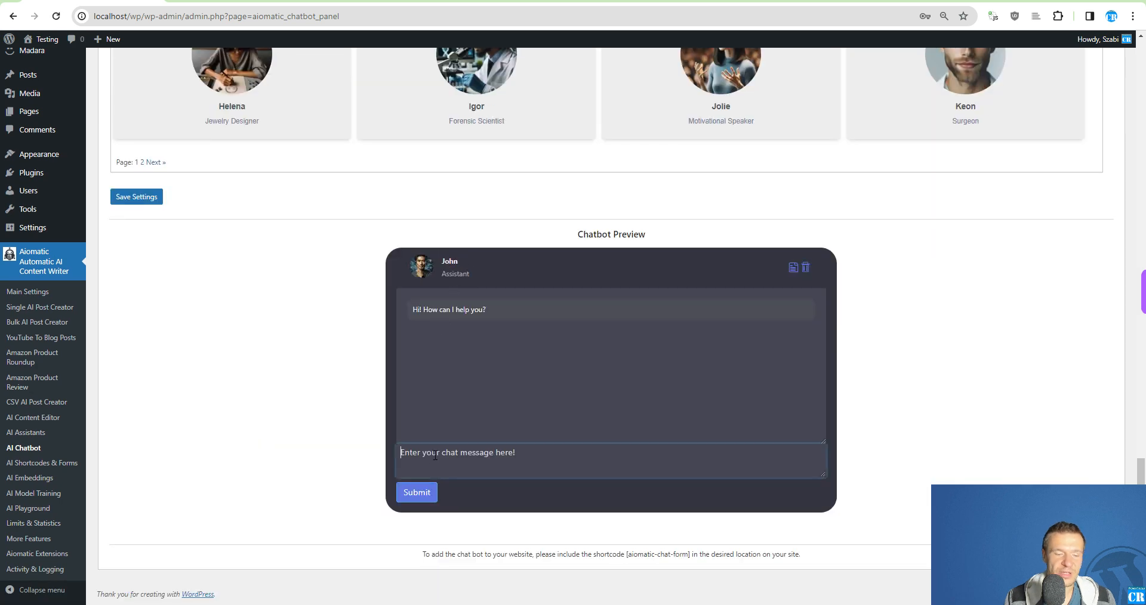
type("hi!")
key("Return")
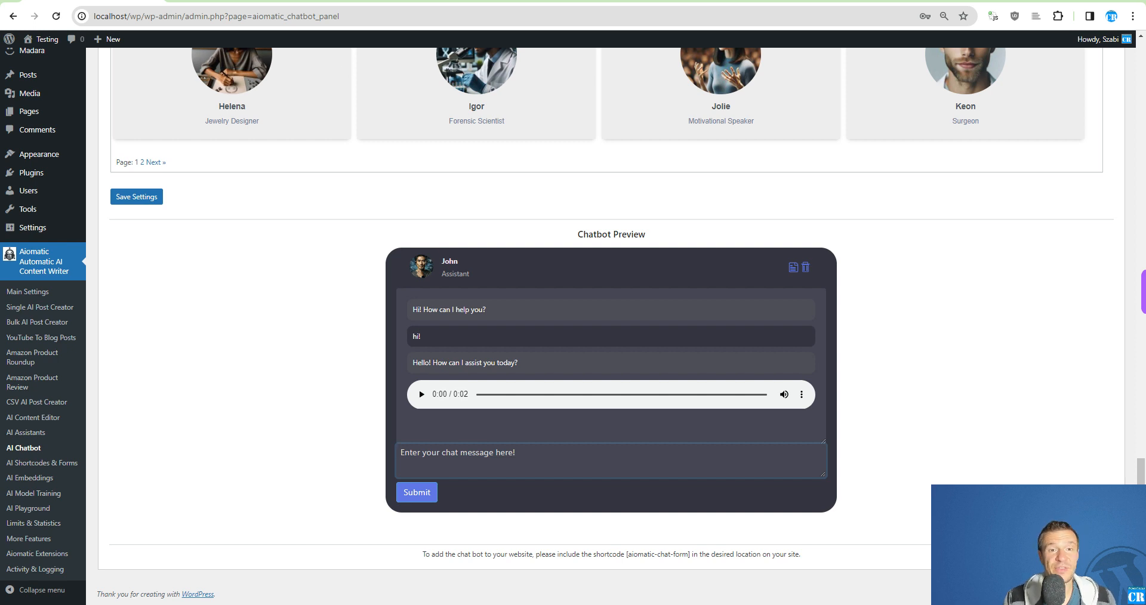
Return to the published "Chat with us" page showing the custom Ava chatbot
left_click(519, 1)
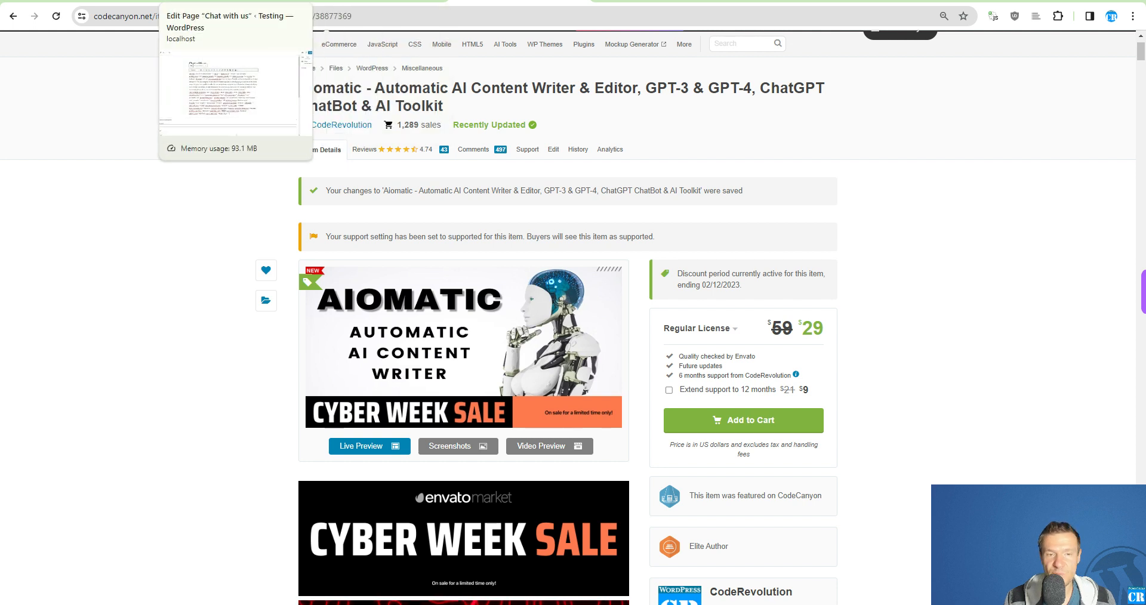
left_click(364, 1)
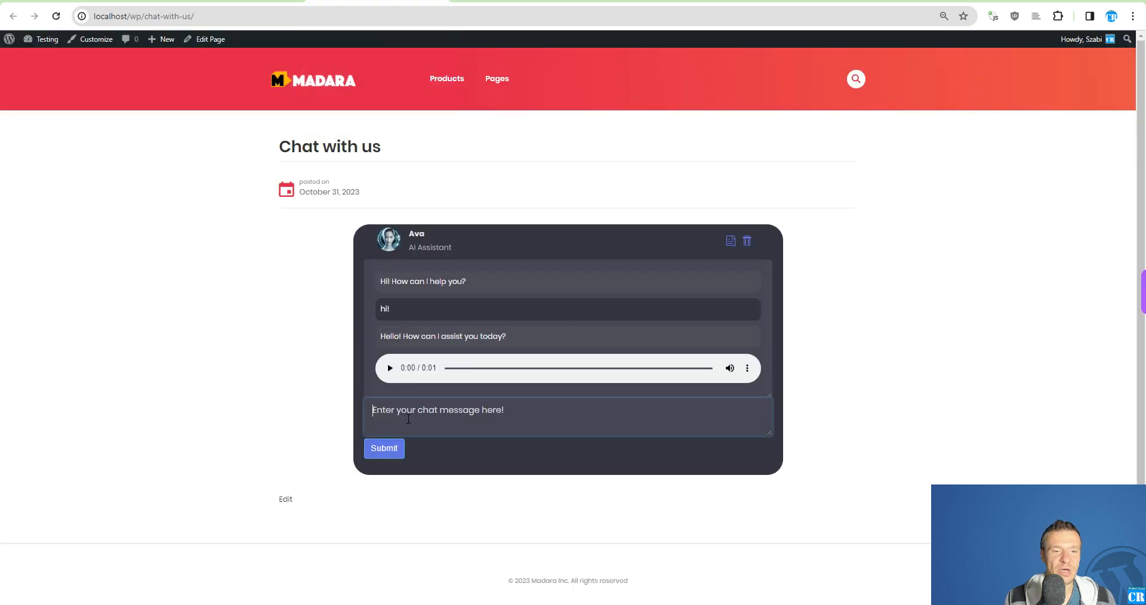